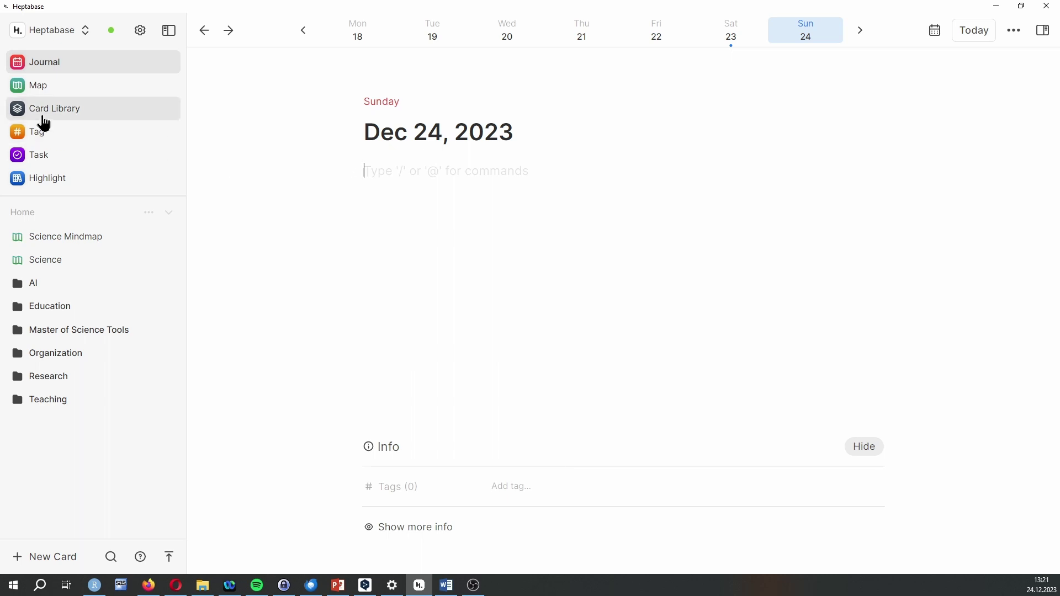
Open the Card Library and view the card types available for filtering
click(46, 118)
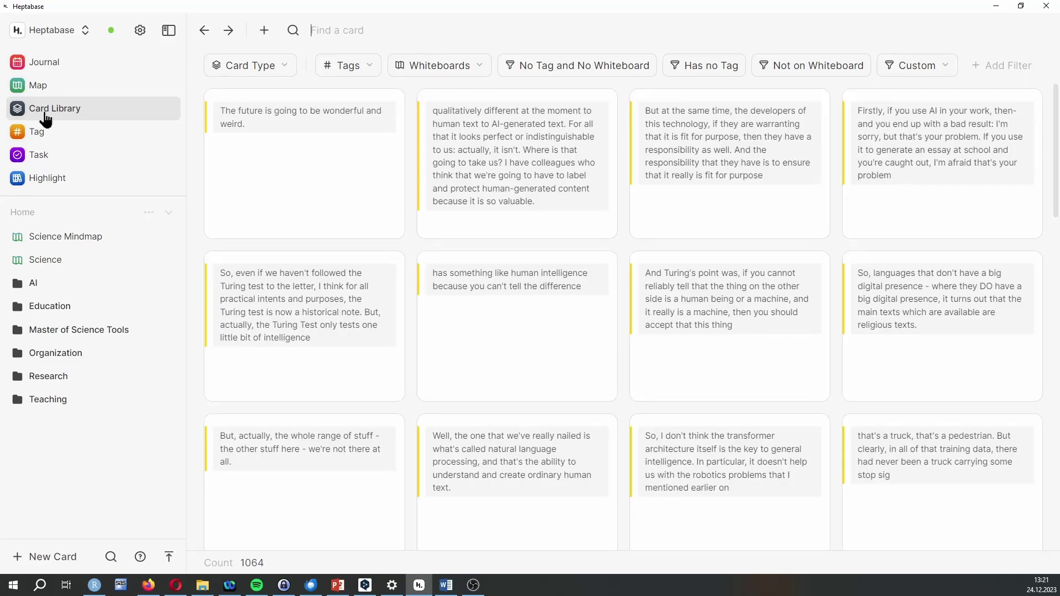
click(266, 65)
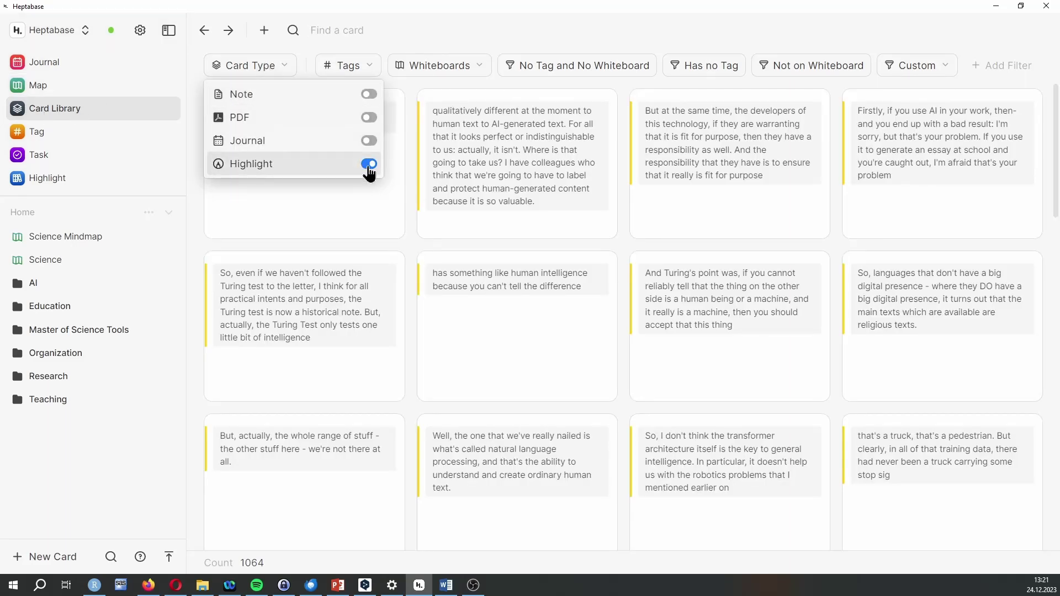
click(386, 33)
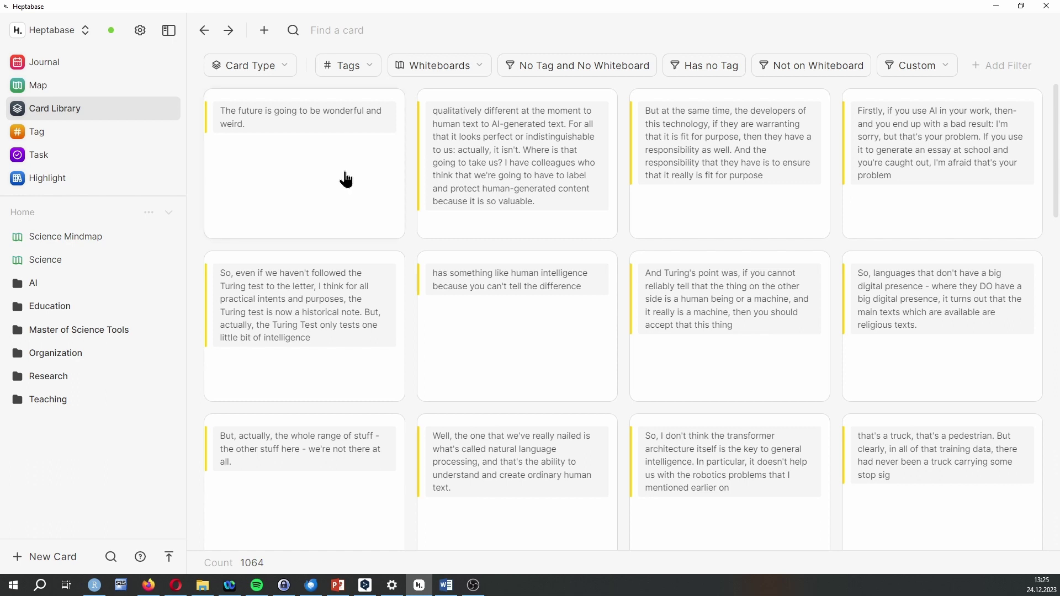
Open the highlight card "The future is going to be wonderful and weird." and add the note "Example @" to it
click(346, 181)
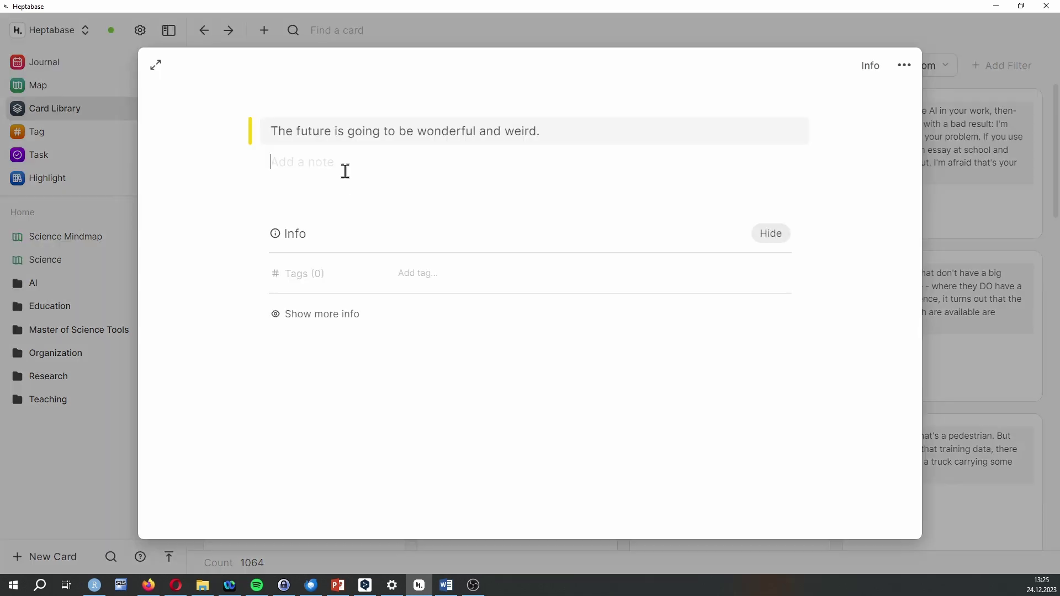
click(412, 275)
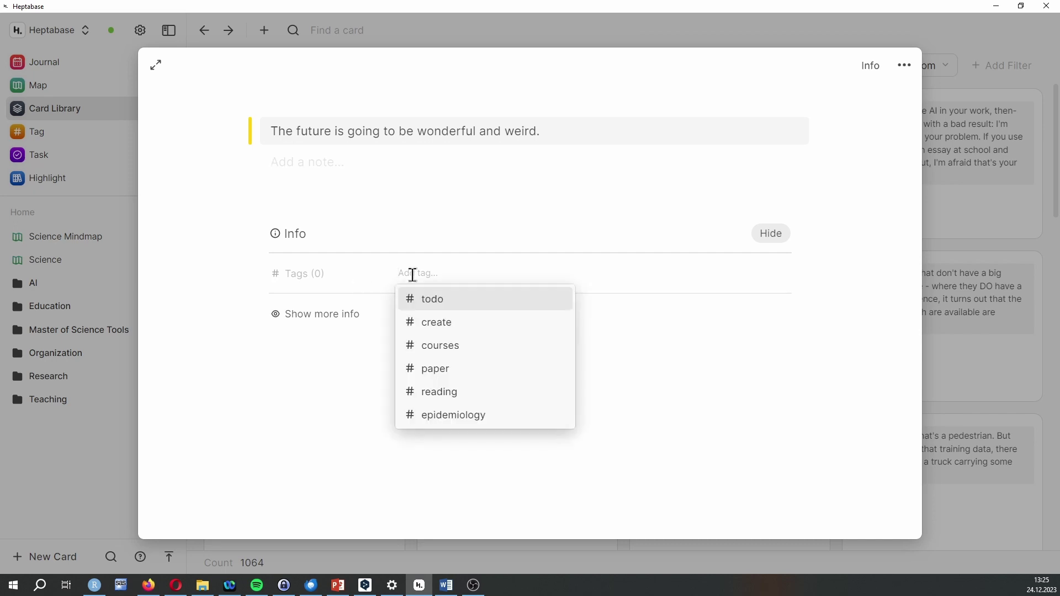
click(311, 161)
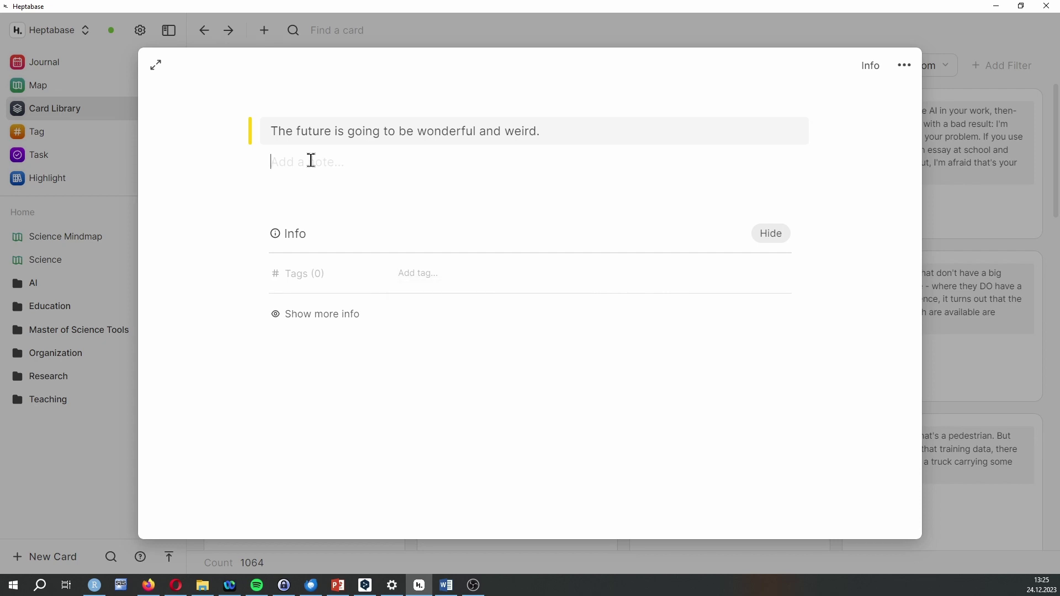
text(Example @)
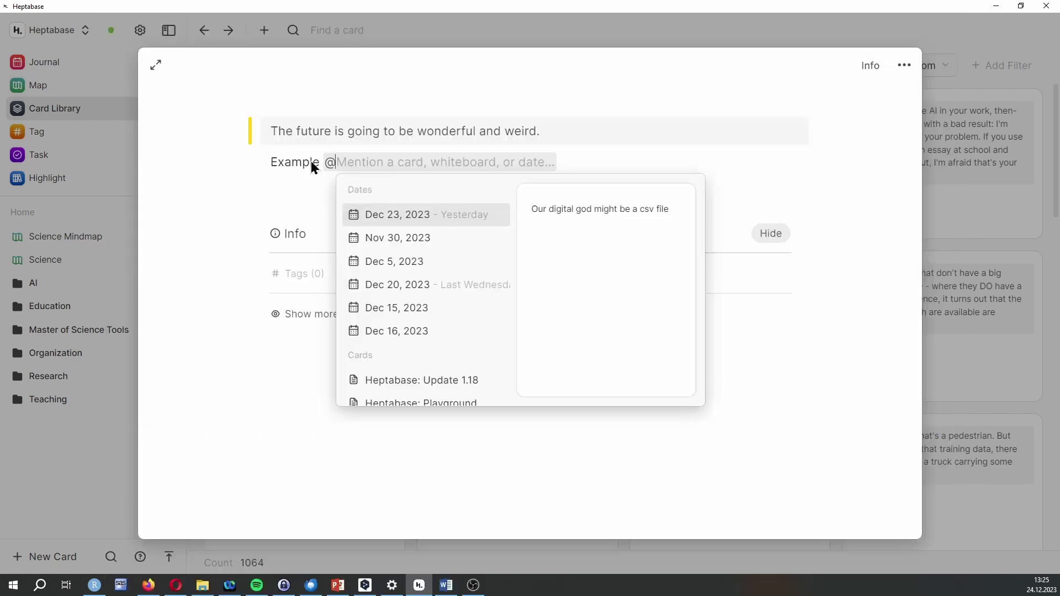
key(Escape)
click(942, 233)
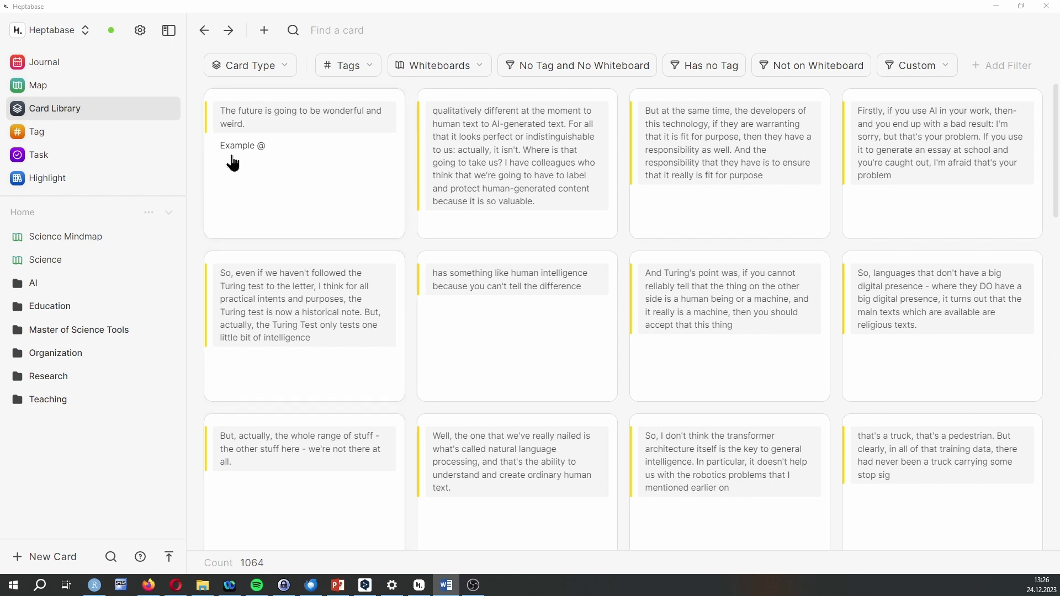
Select the twelve visible highlight cards and check which tags and whiteboards they can be assigned to
drag(231, 155, 906, 509)
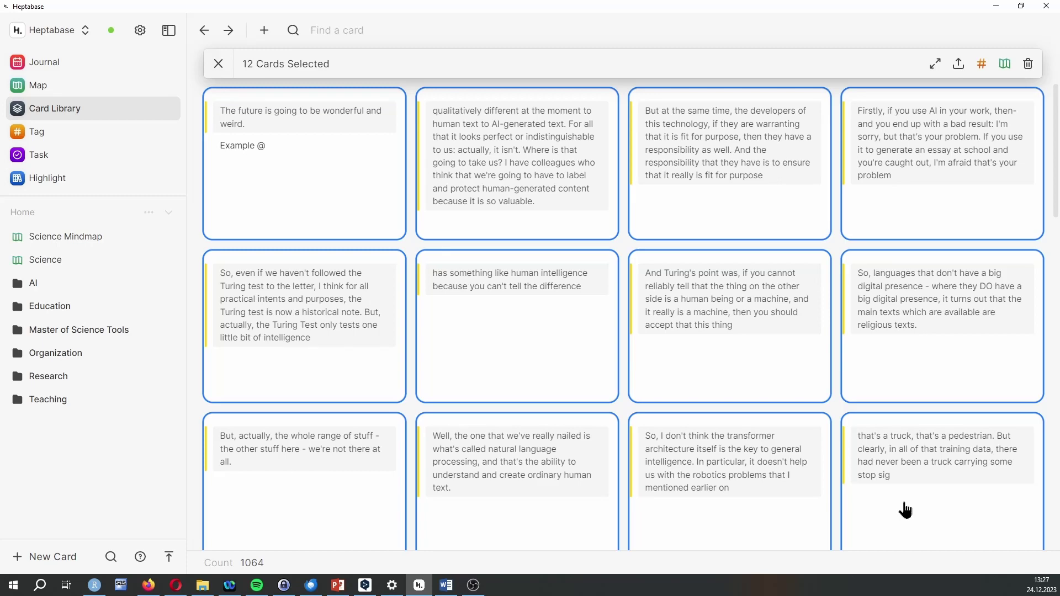
click(982, 65)
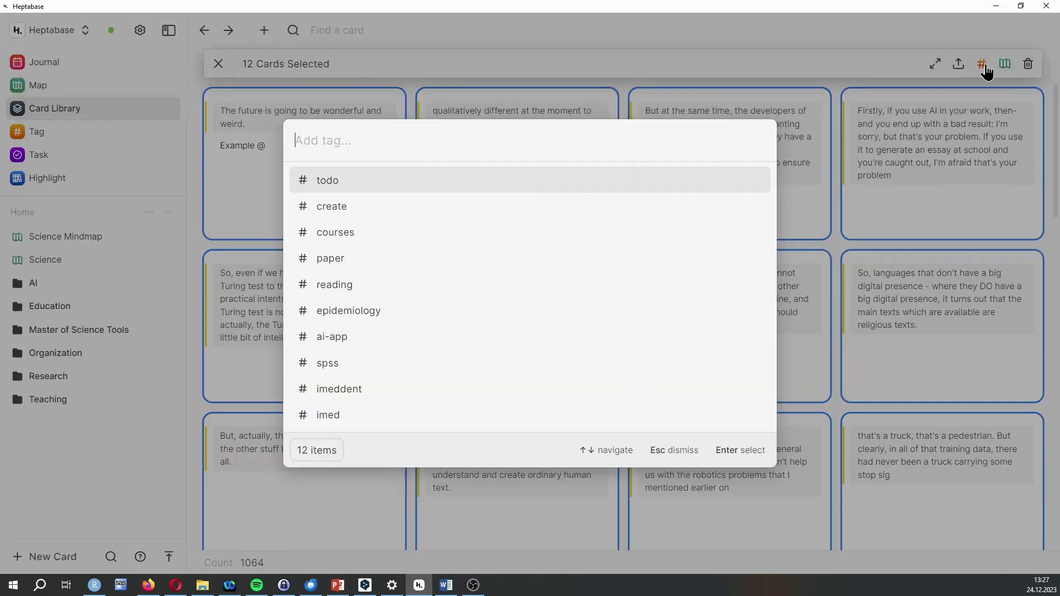
click(880, 31)
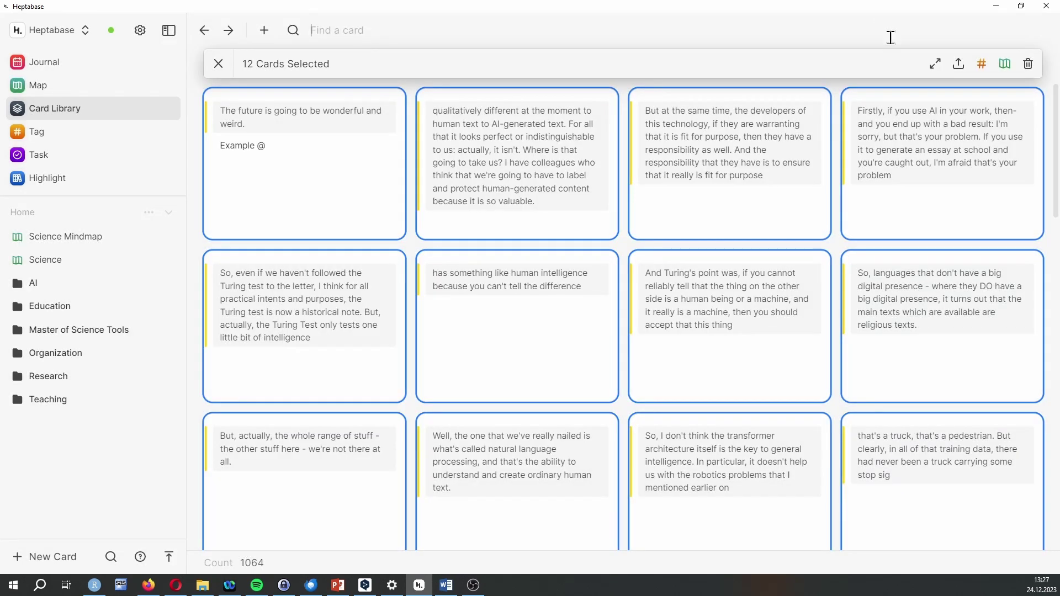
click(1005, 64)
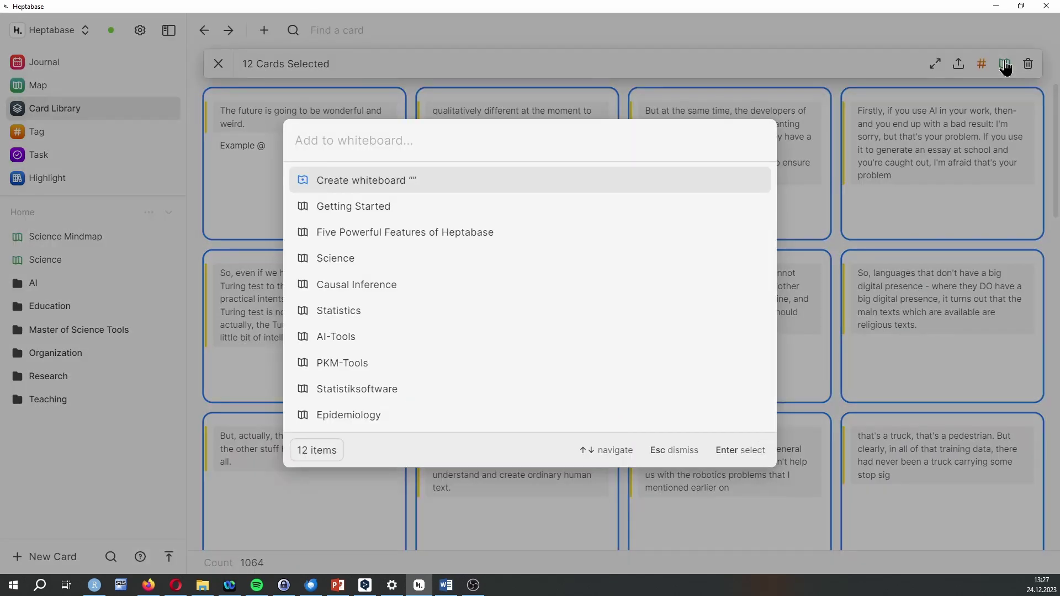
click(863, 42)
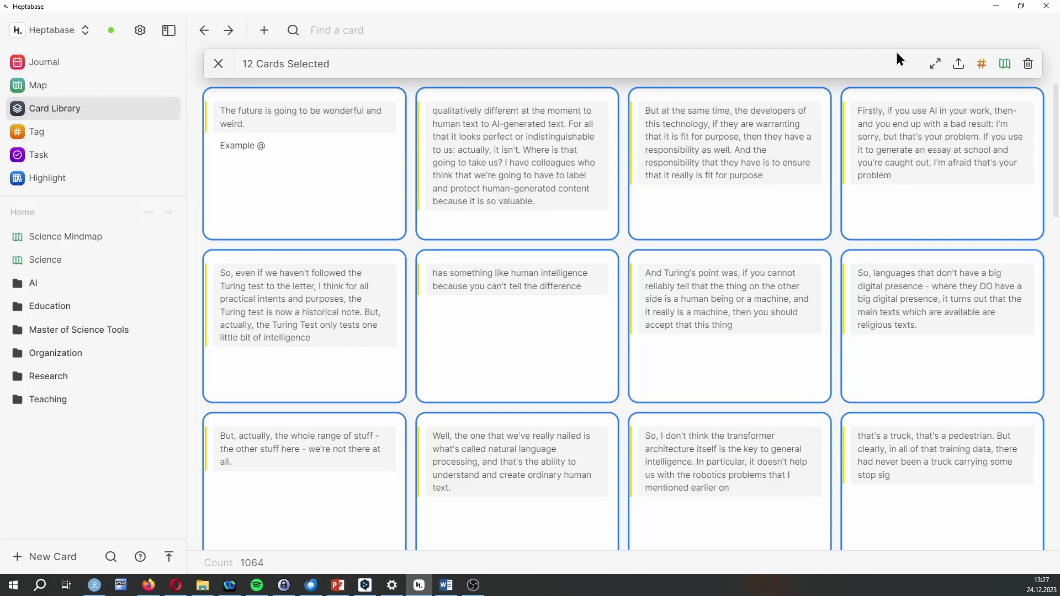
Open the selected cards together and swap the "But at the same time" and "Firstly, if you use AI" highlights into the main view
click(934, 65)
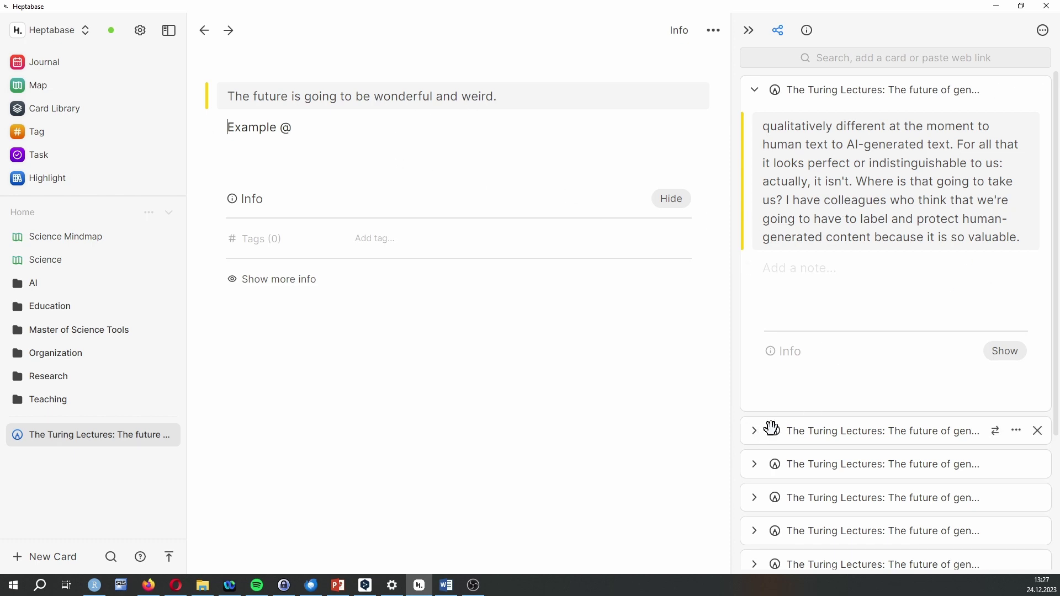
click(994, 432)
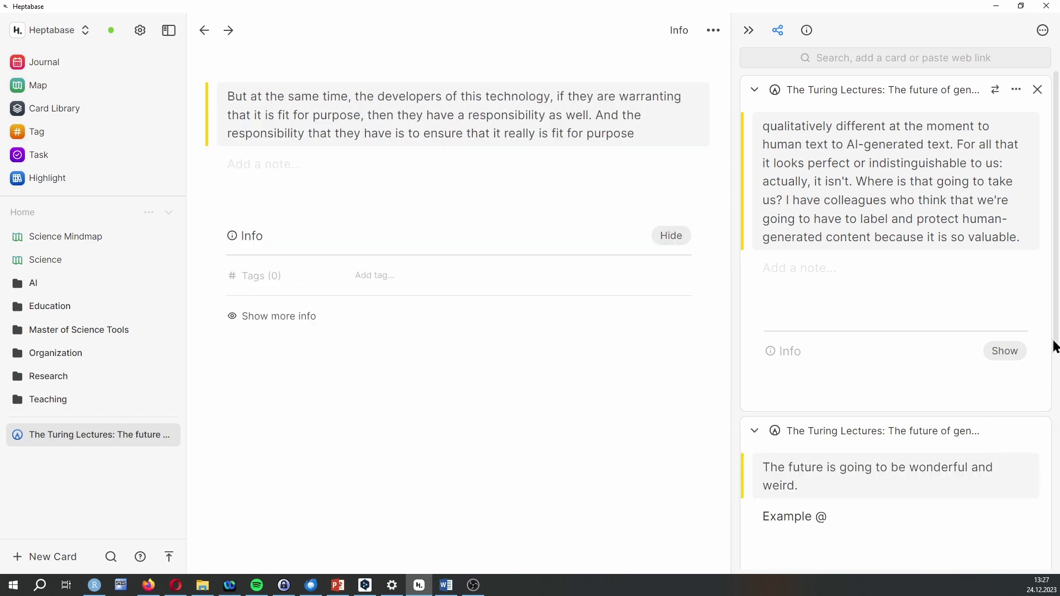
drag(1055, 313, 1056, 461)
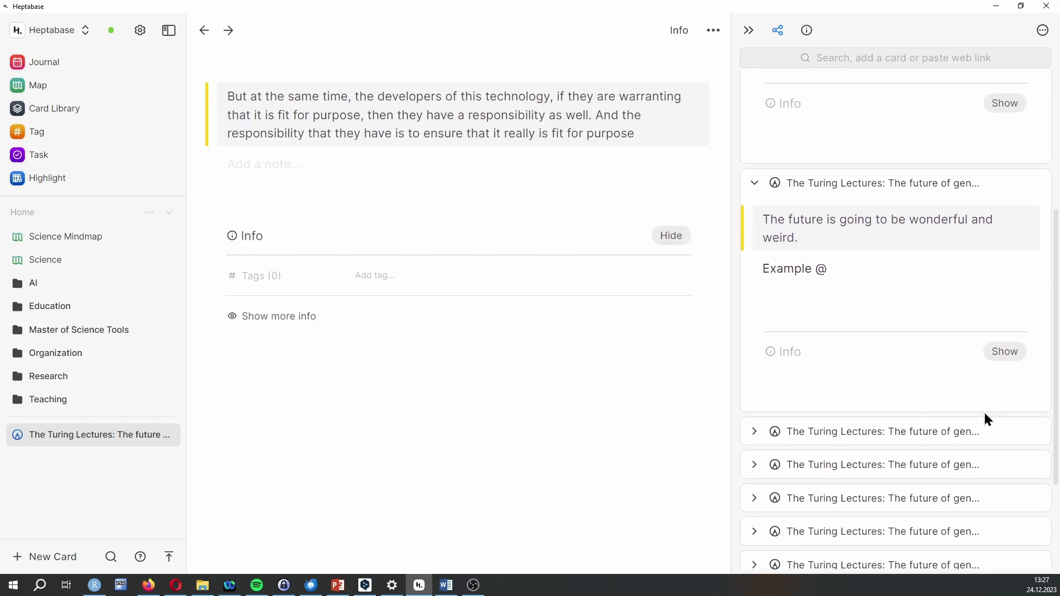
click(995, 431)
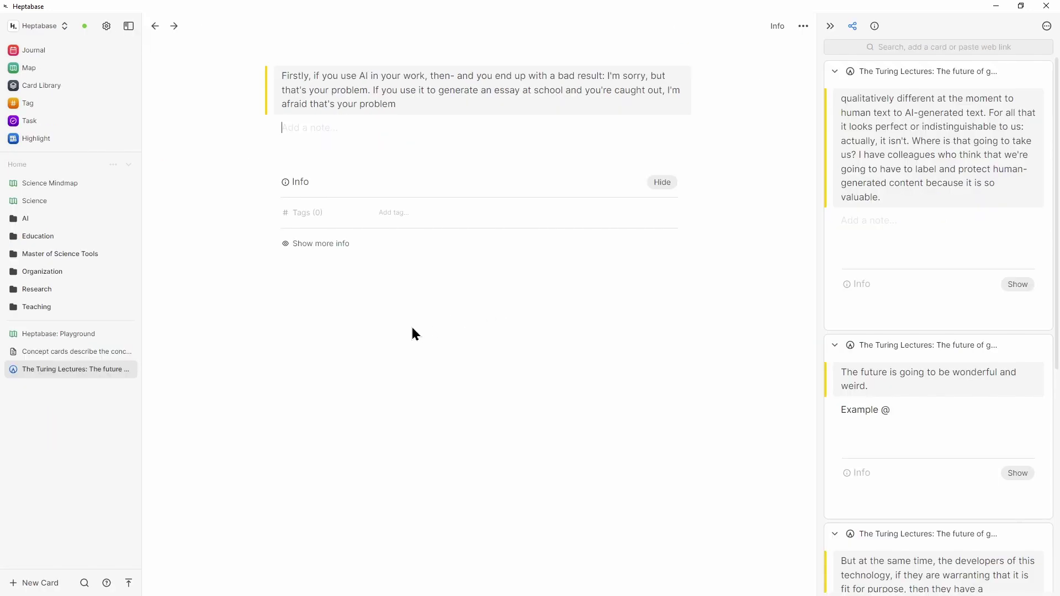
Open the Heptabase: Playground whiteboard with its sidebar and move the Concept cards entry below OPENAI Prompt Engineering Guide Summary
click(98, 336)
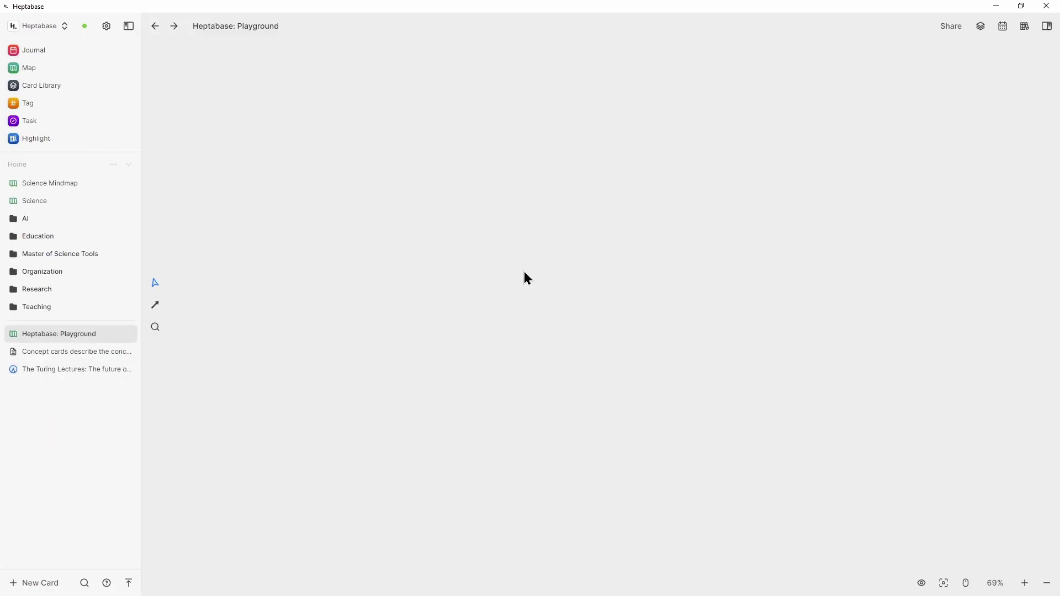
click(1048, 26)
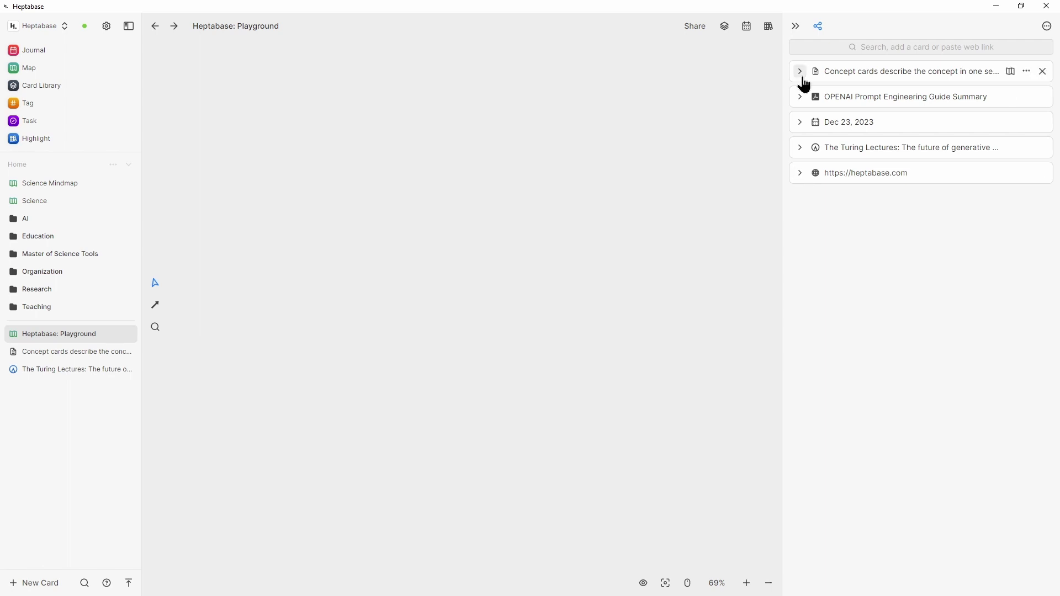
drag(803, 78, 797, 104)
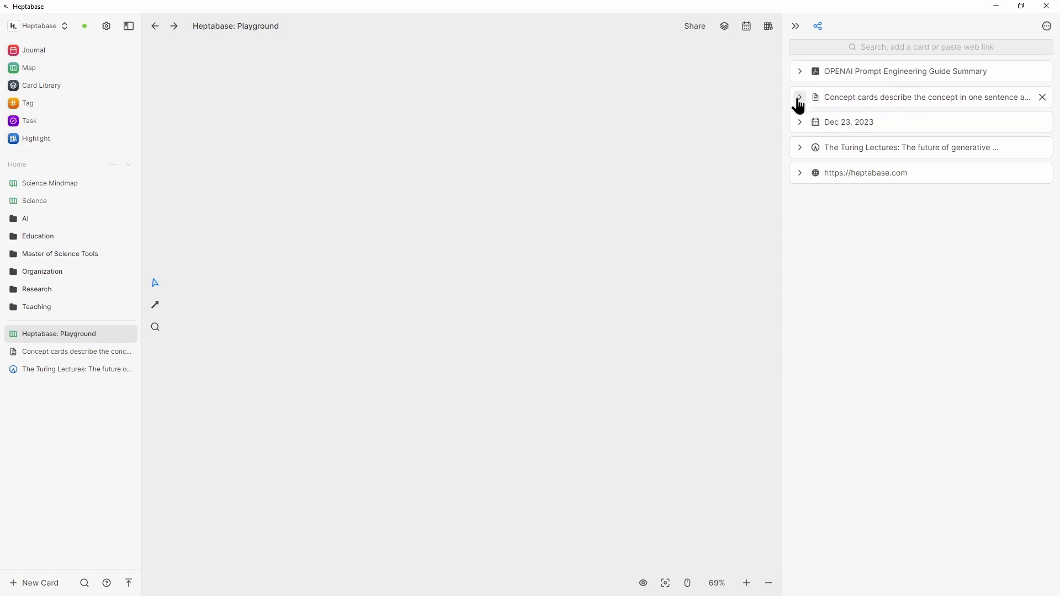
Expand all sidebar entries at once, fold them all again, and check the remaining bulk option
click(1047, 27)
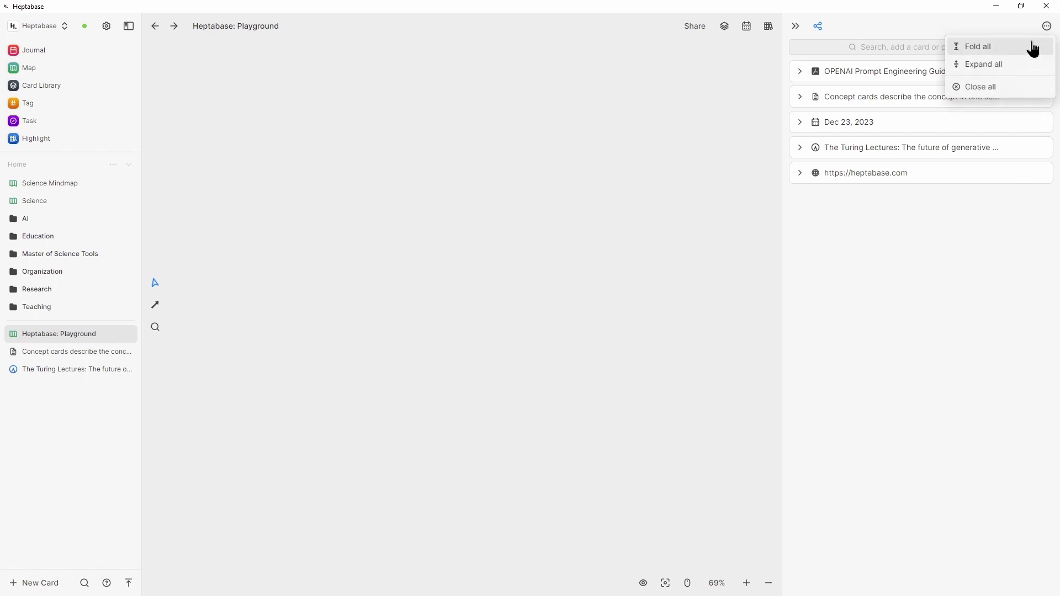
click(993, 65)
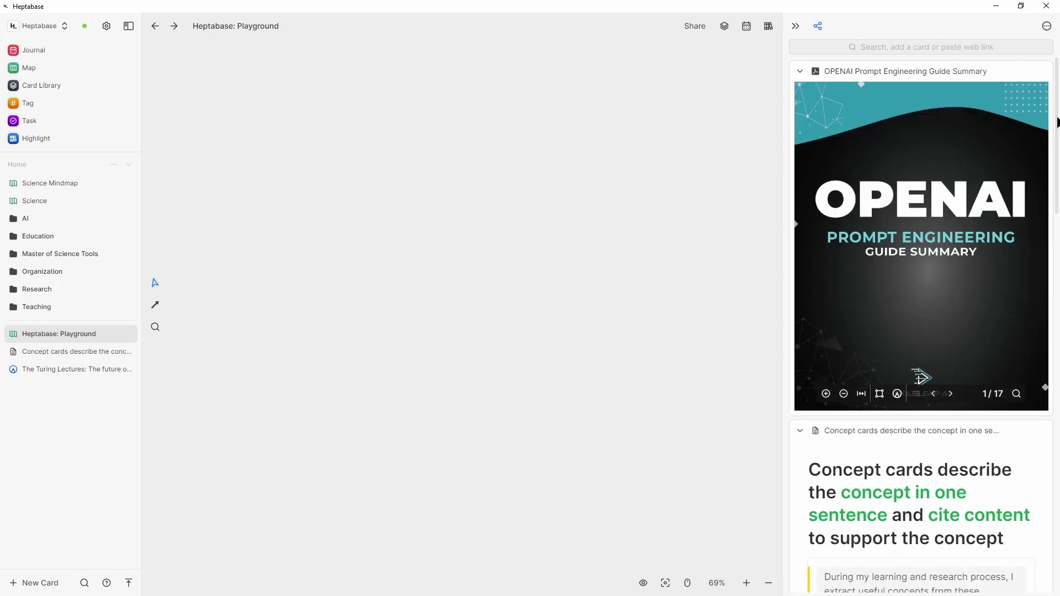
drag(1056, 118, 1048, 66)
click(1047, 28)
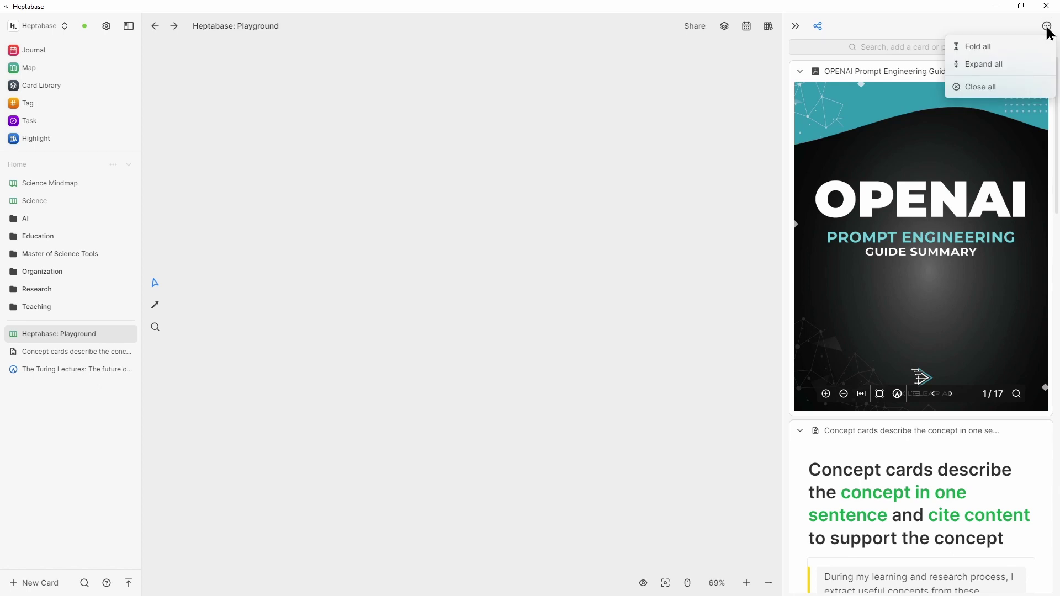
click(1006, 51)
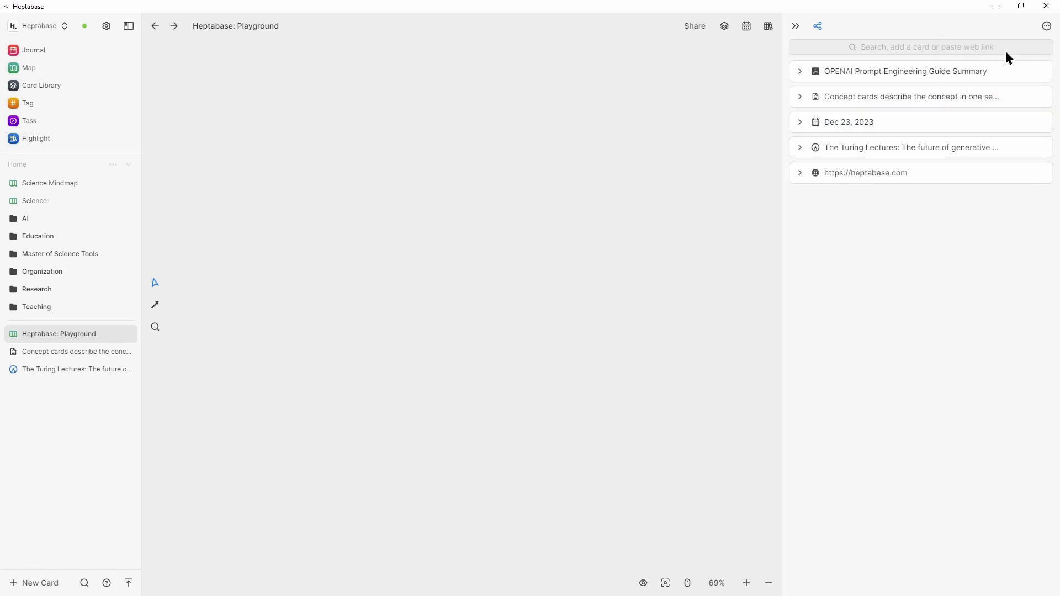
click(1048, 31)
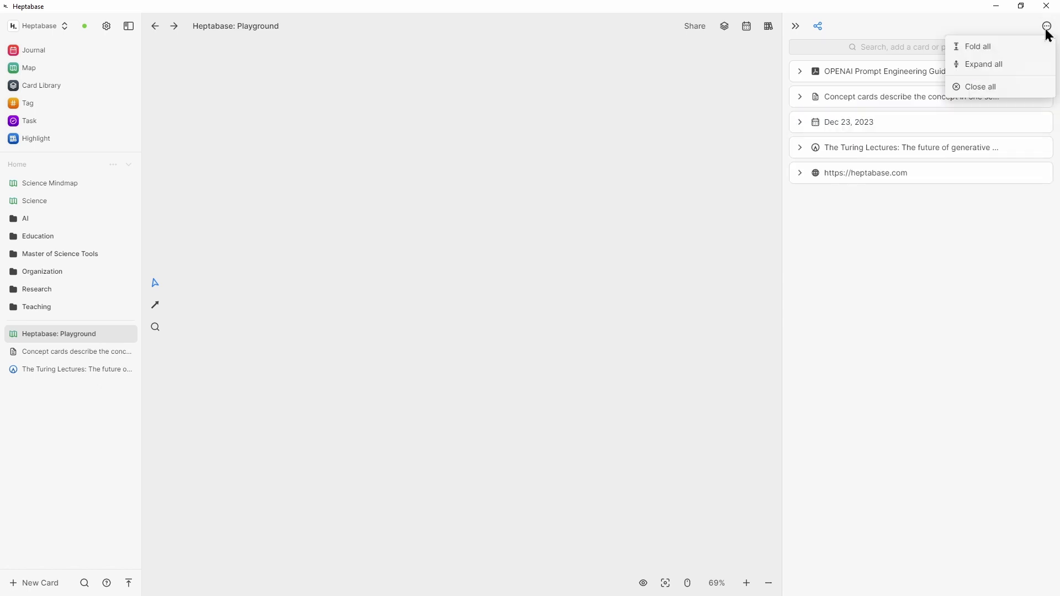
click(995, 88)
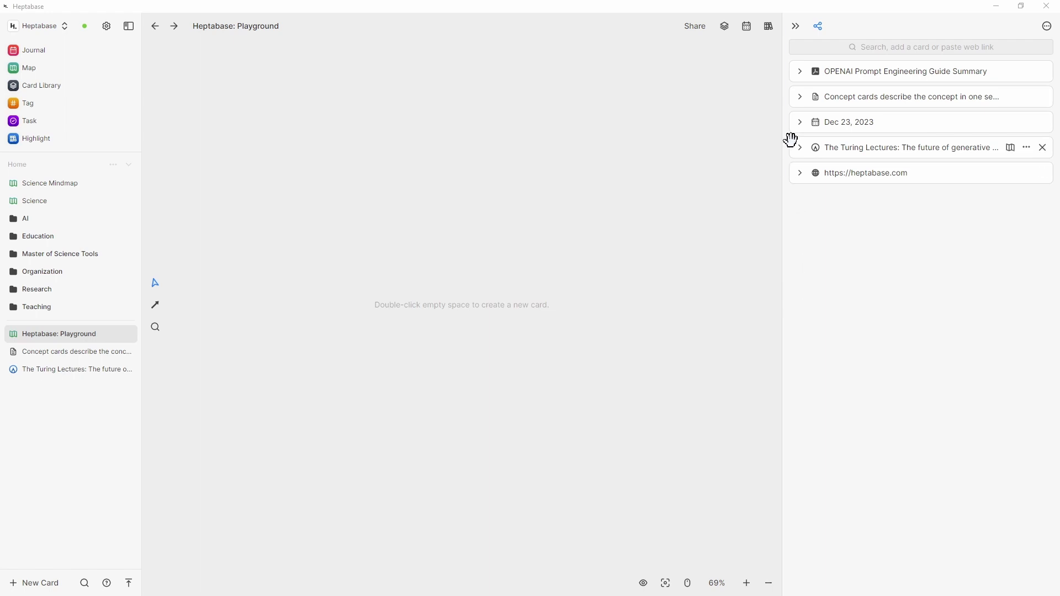
Expand the Turing Lectures highlight in the sidebar, add it to the whiteboard, and create a new blank card there
click(800, 149)
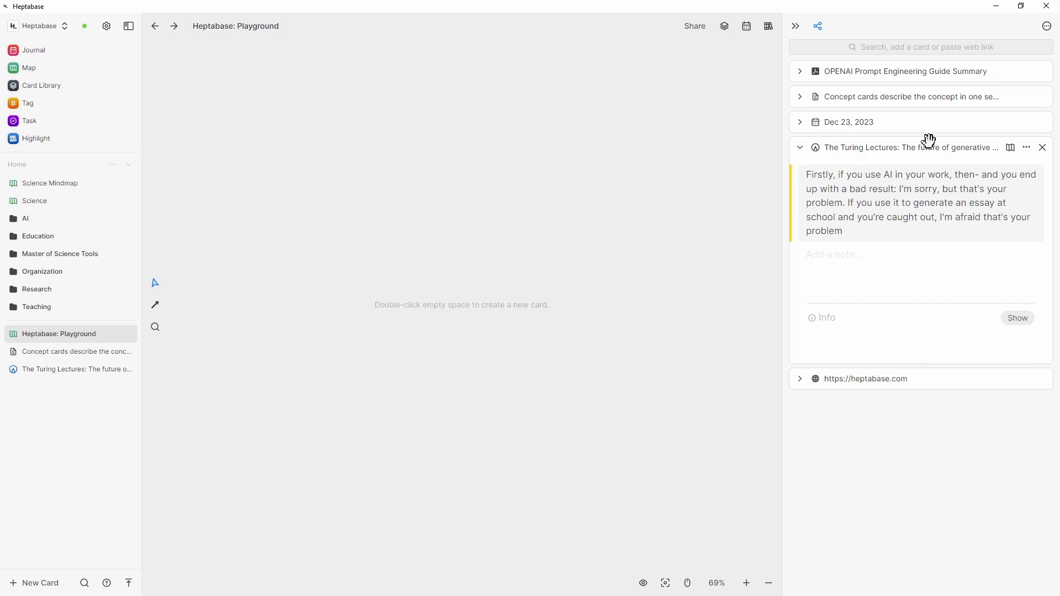
click(1012, 149)
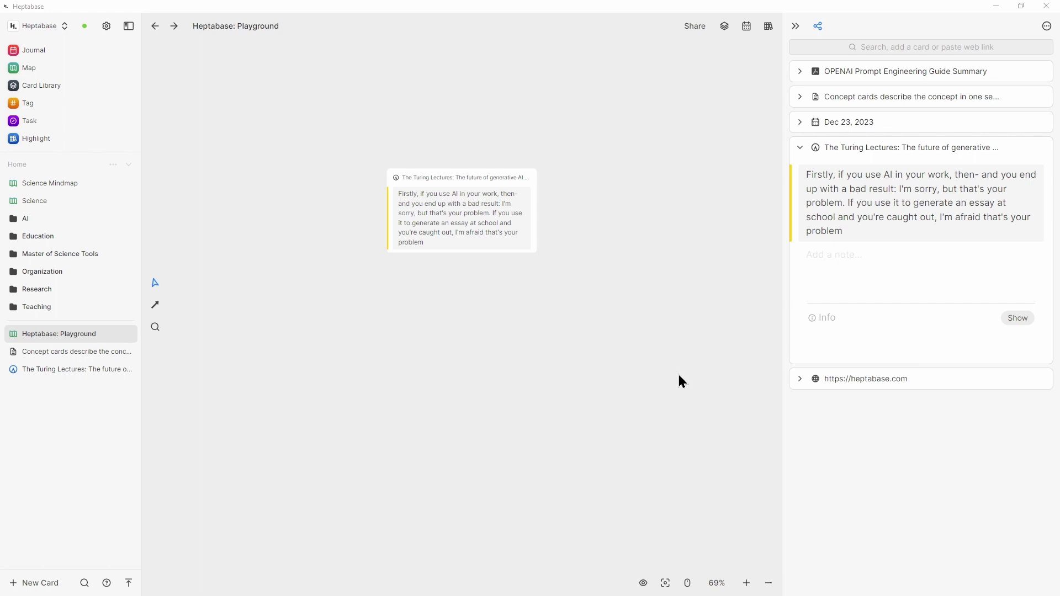
double_click(680, 379)
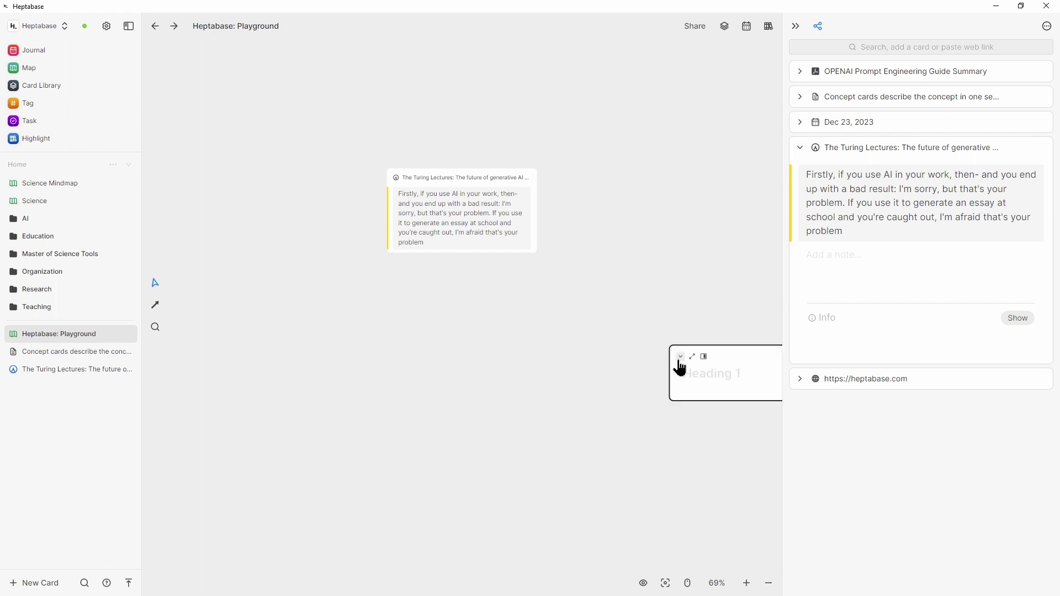
Open the new blank card as a full page, switch to the Journal, and show the sidebar in both views
click(692, 357)
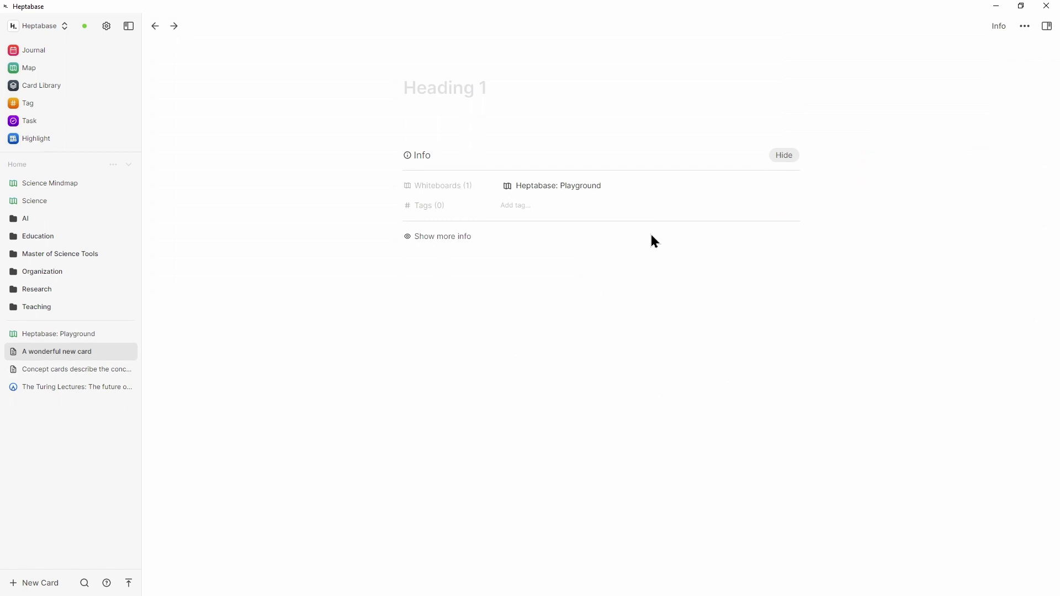
click(1046, 28)
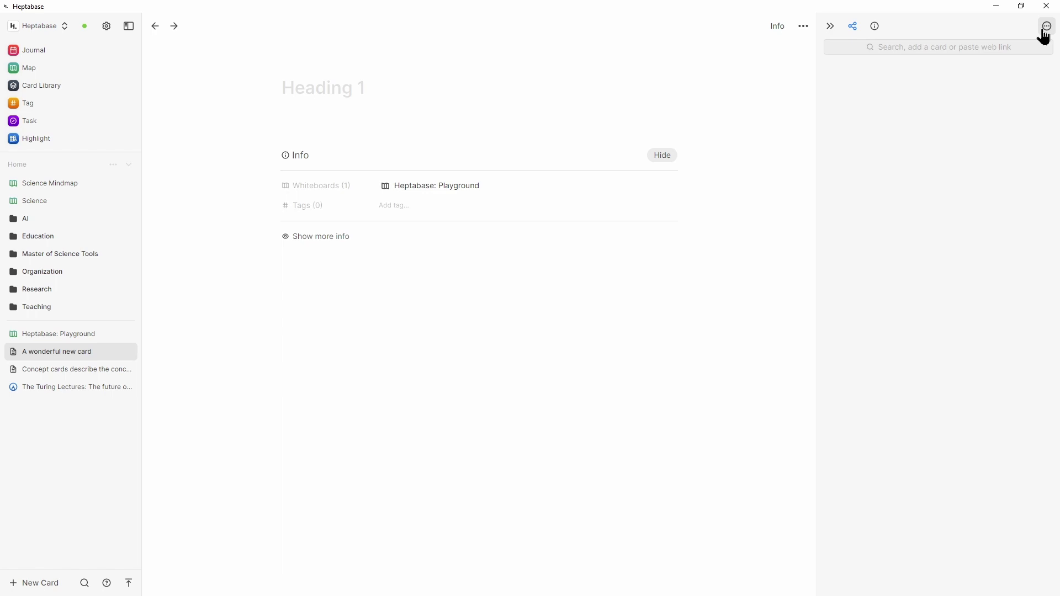
click(61, 55)
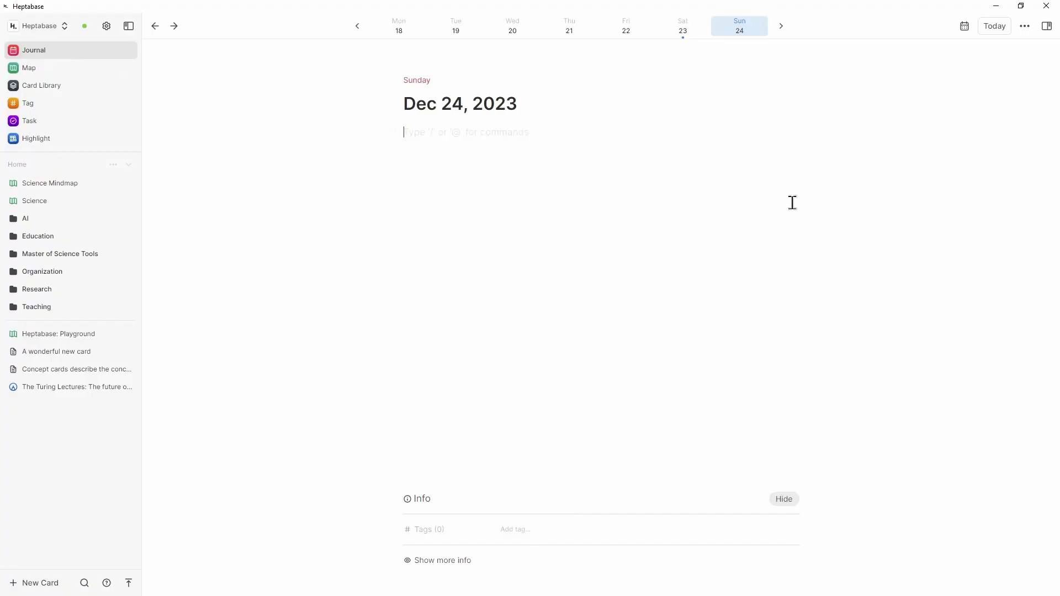
click(1043, 27)
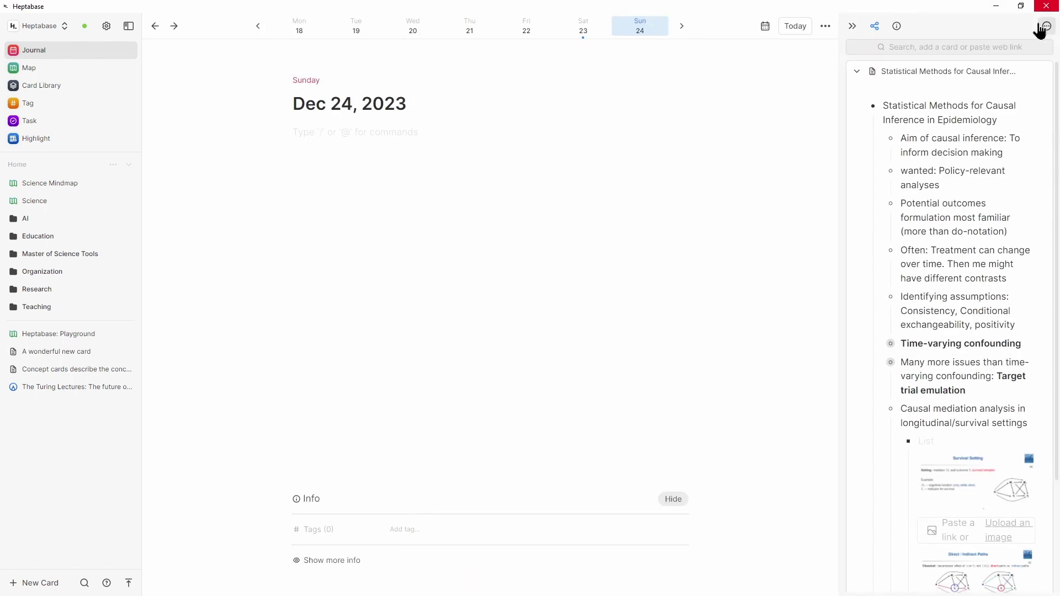